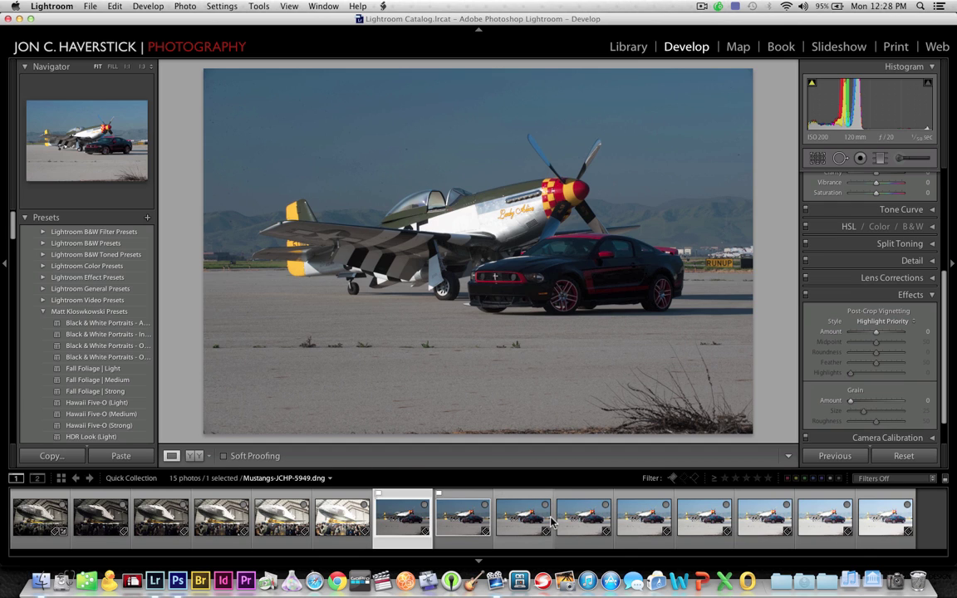
Step: Compare the darkest Mustang exposure with the Mustangs-JCHP-5950 exposure at full size, returning to the thumbnail grid
key(g)
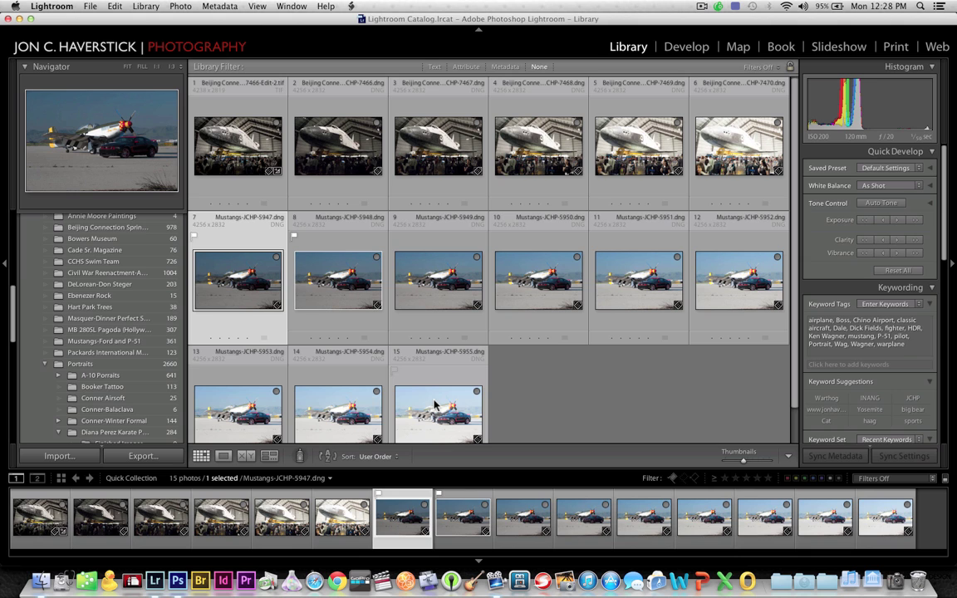
double_click(214, 267)
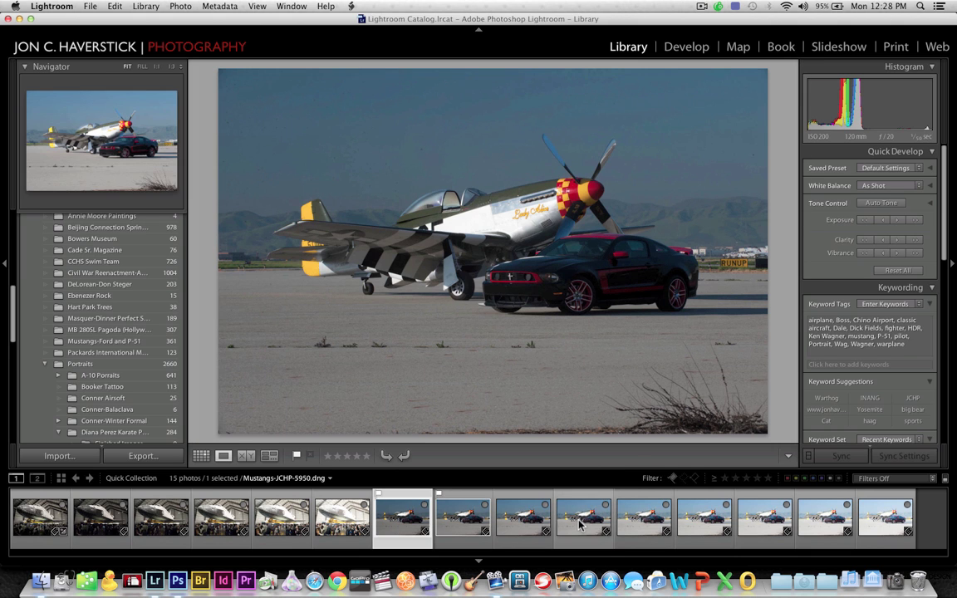
click(583, 516)
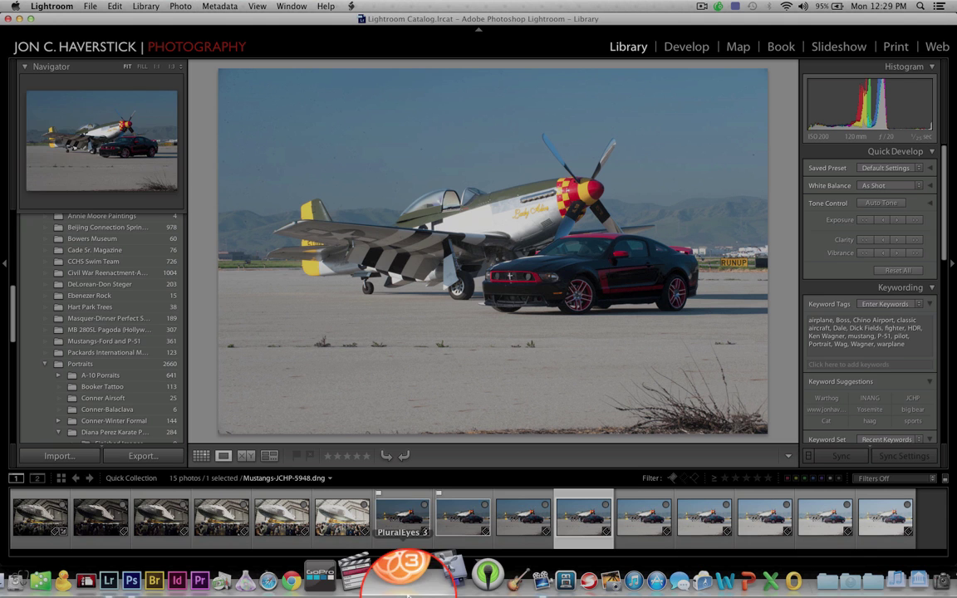
click(405, 512)
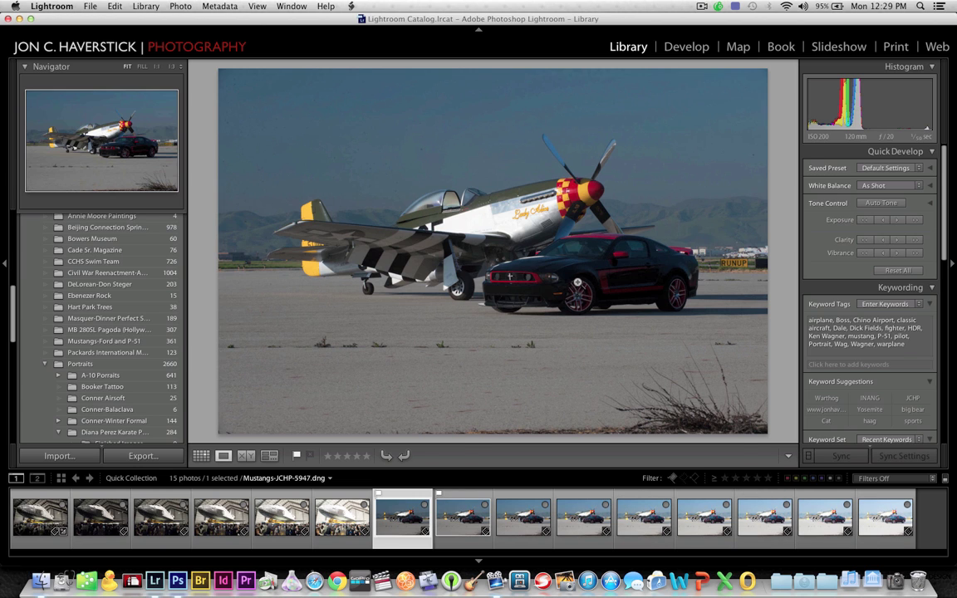
key(g)
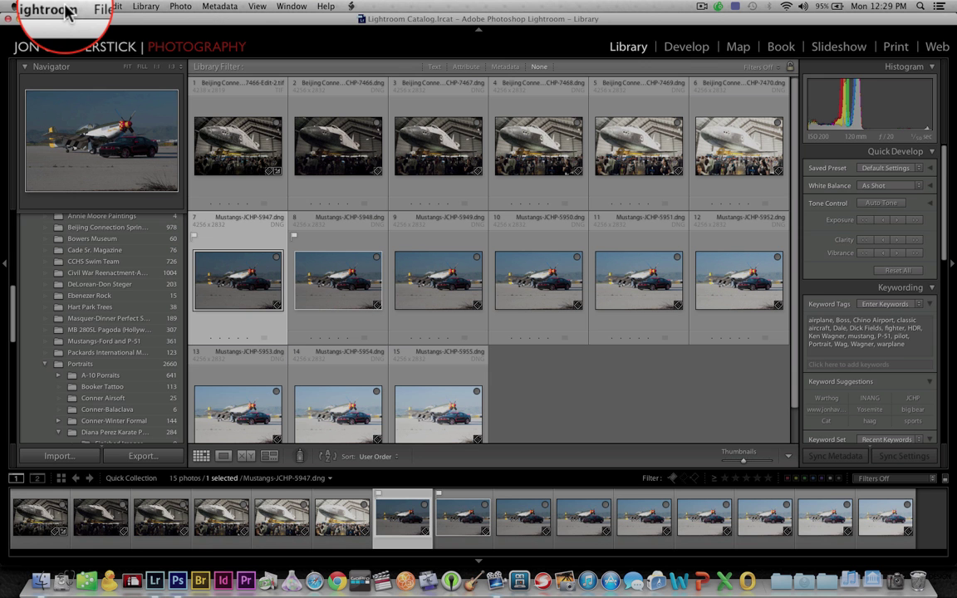
Step: Check the external editing preferences for Photoshop CS6, keeping TIFF as the file format, and close them
click(65, 9)
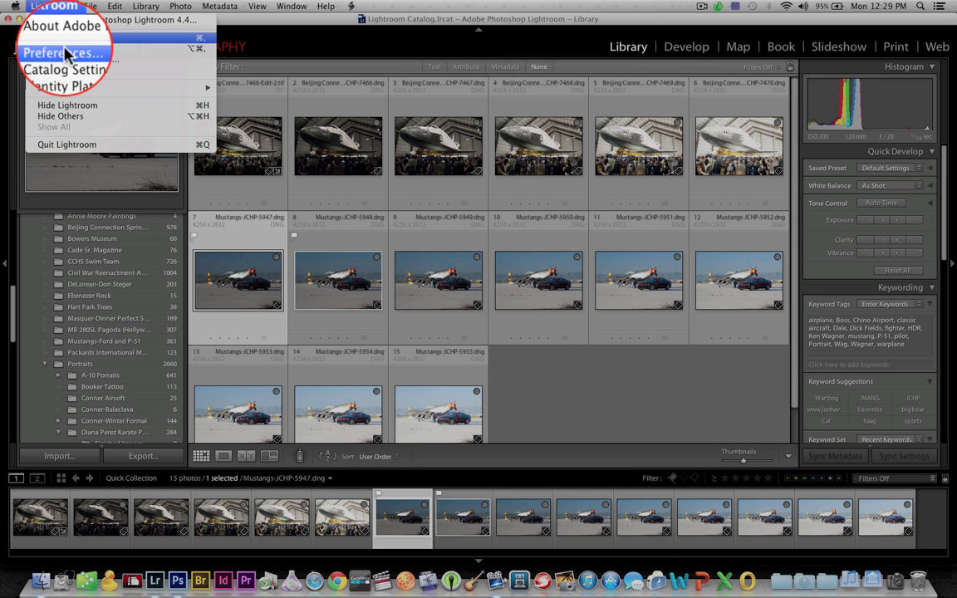
click(66, 38)
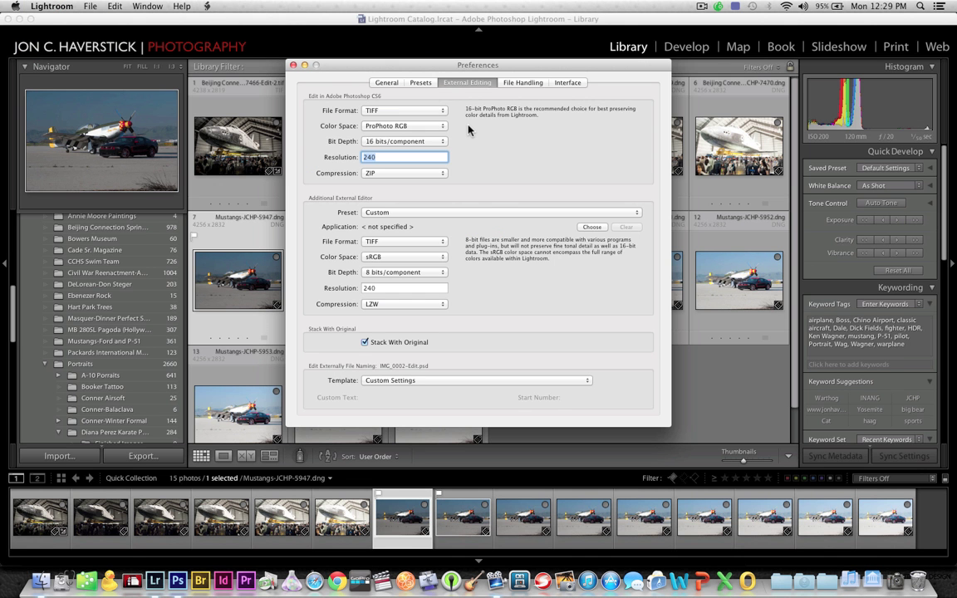
click(432, 111)
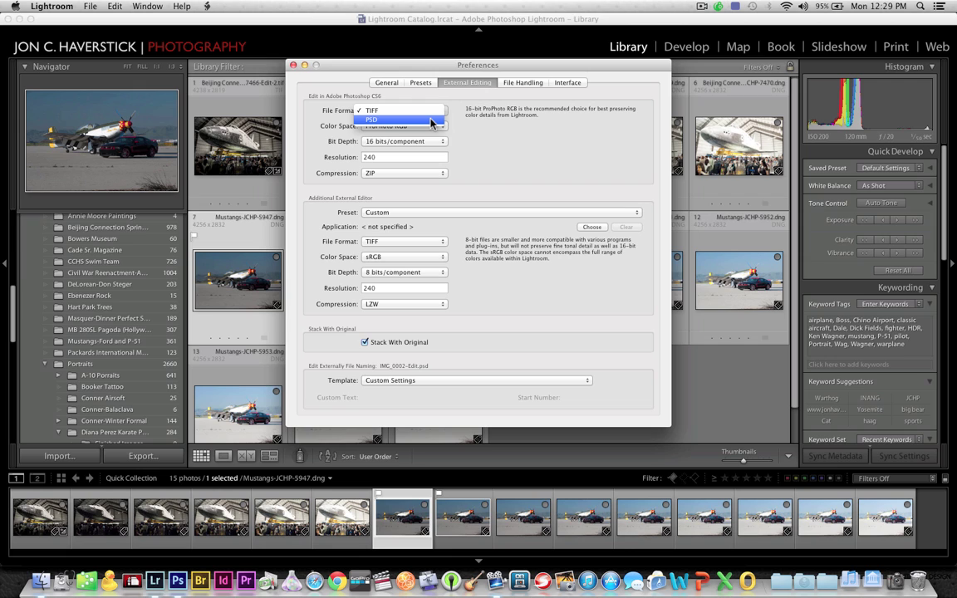
click(428, 111)
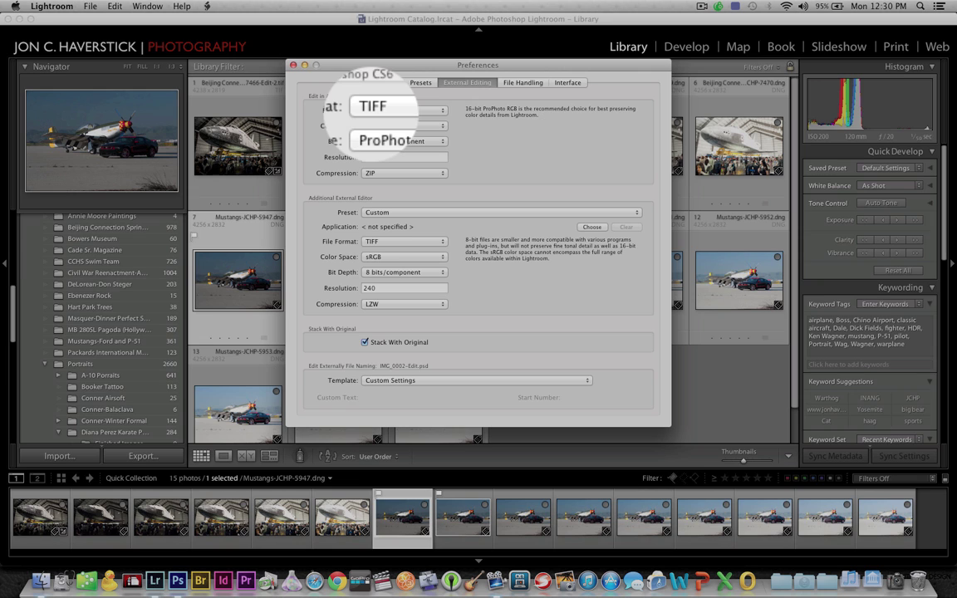
click(404, 110)
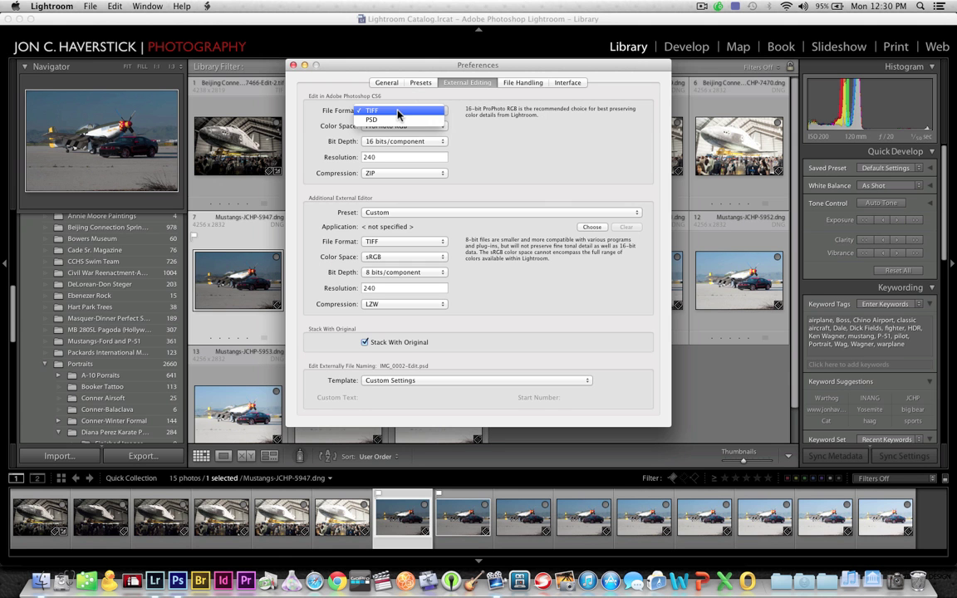
click(365, 106)
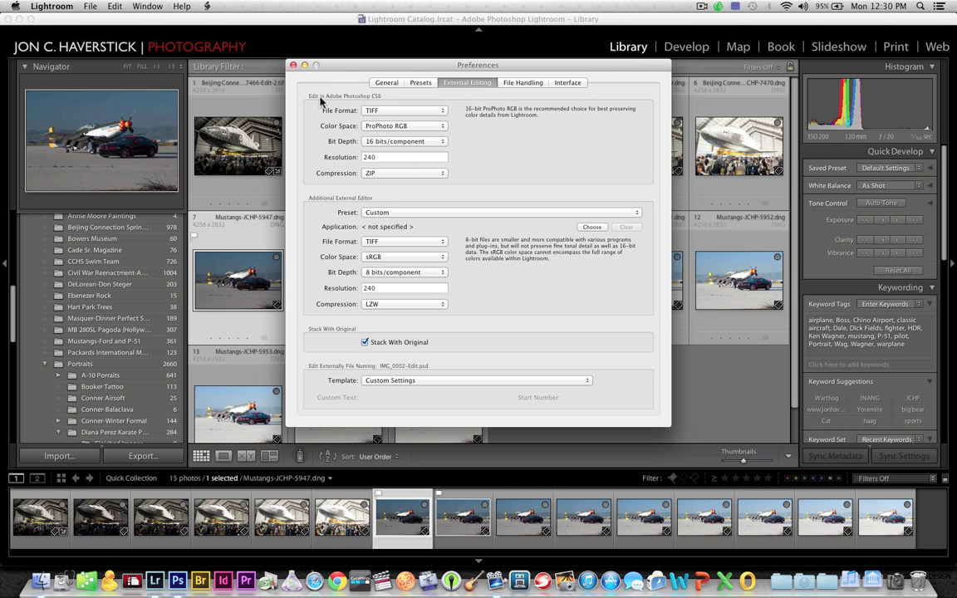
click(292, 64)
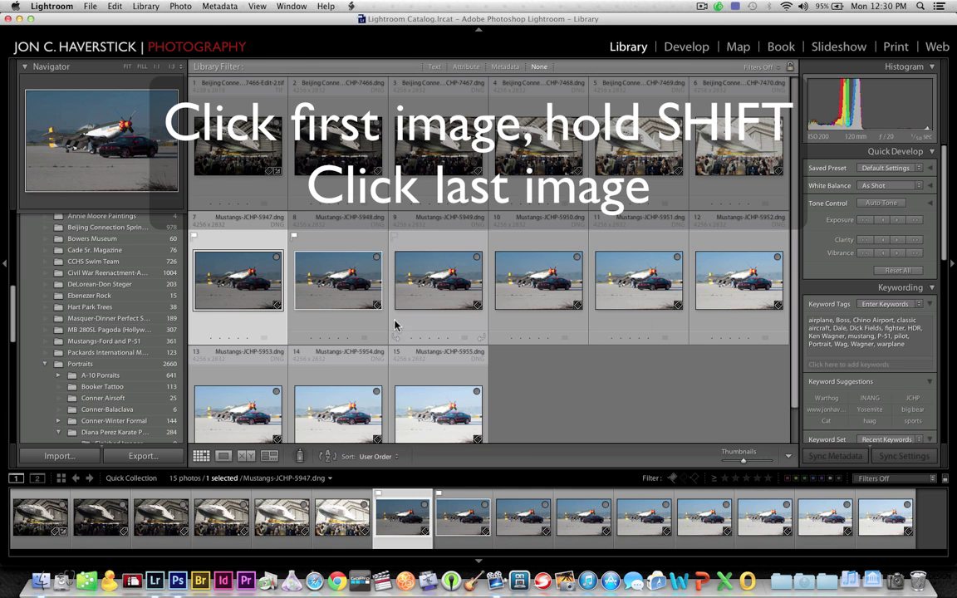
Step: Select the nine exposures from Mustangs-JCHP-5947 to Mustangs-JCHP-5955 and send them to Merge to HDR Pro in Photoshop
click(258, 285)
shift+click(456, 405)
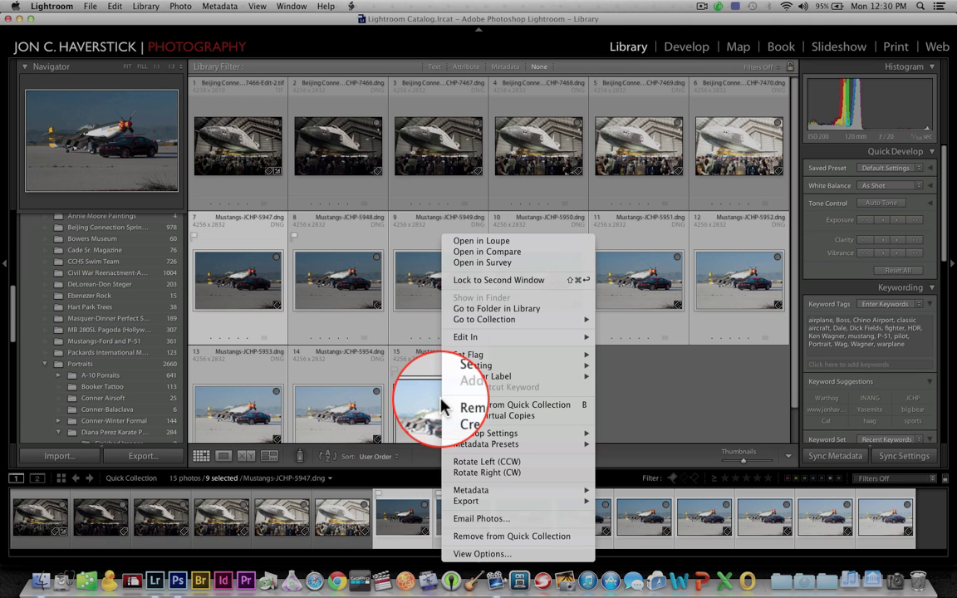
mouse_move(466, 339)
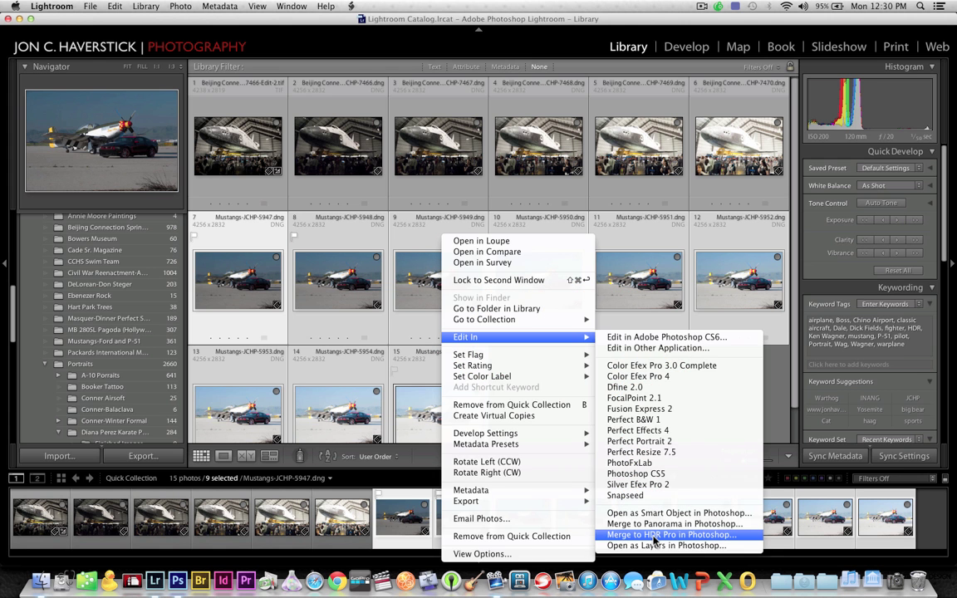
click(653, 535)
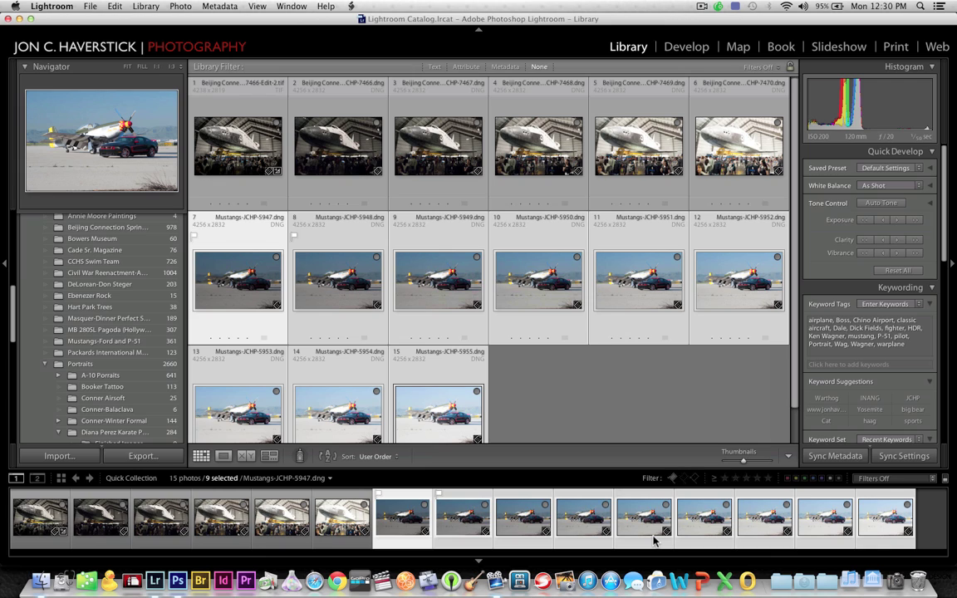
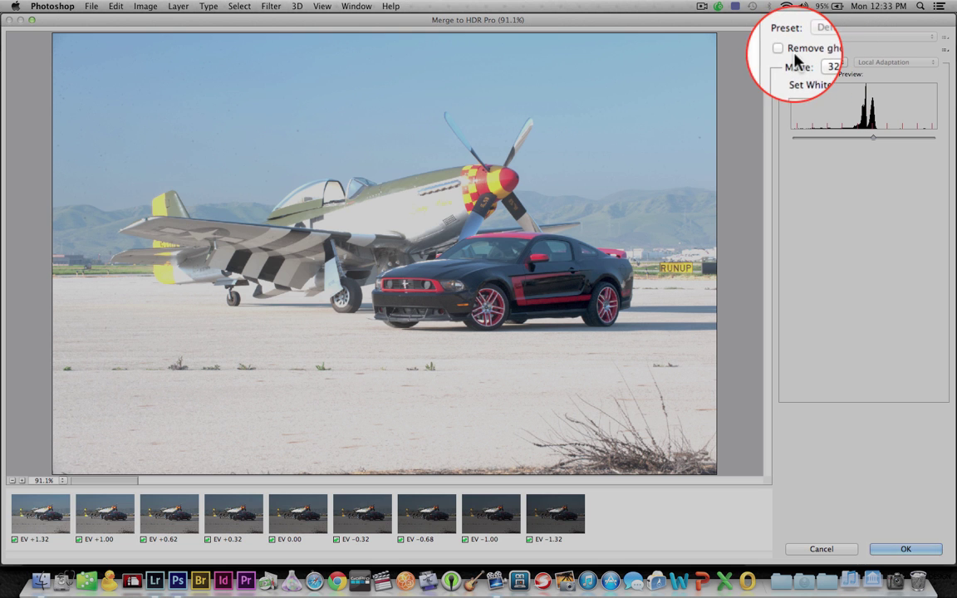
Step: Merge the exposures with ghost removal enabled in 32 Bit mode and save the merged HDR image
click(781, 50)
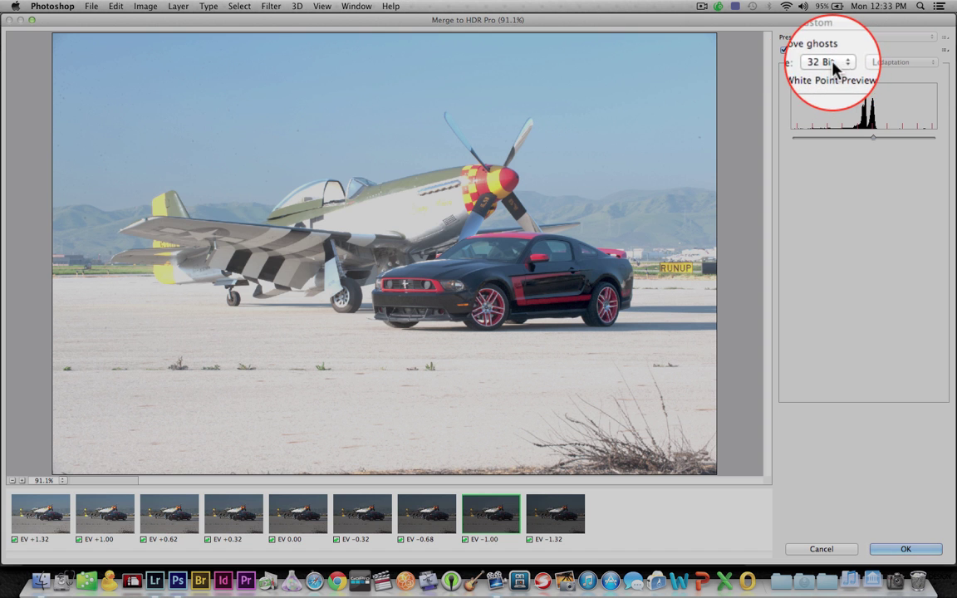
click(843, 67)
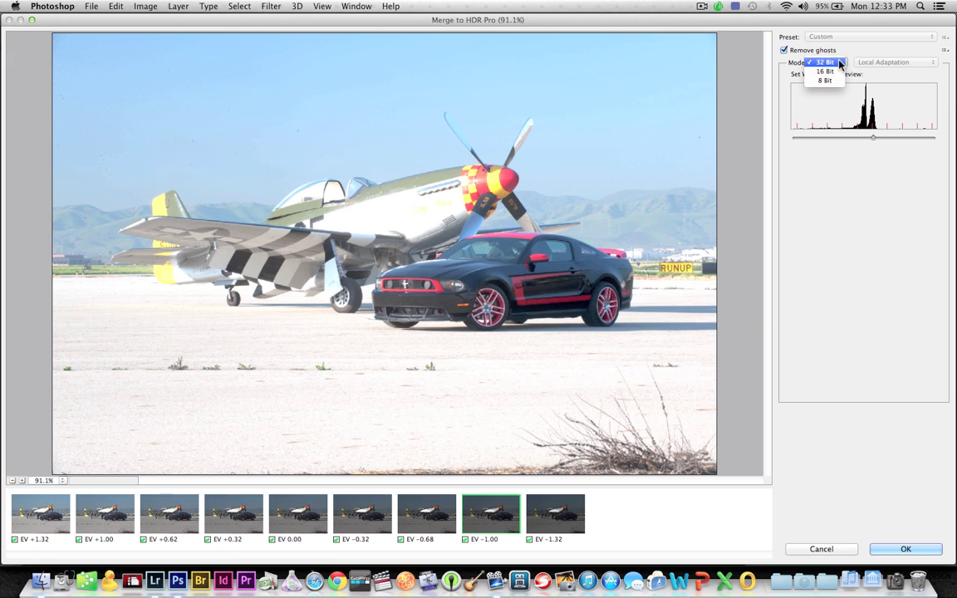
click(840, 63)
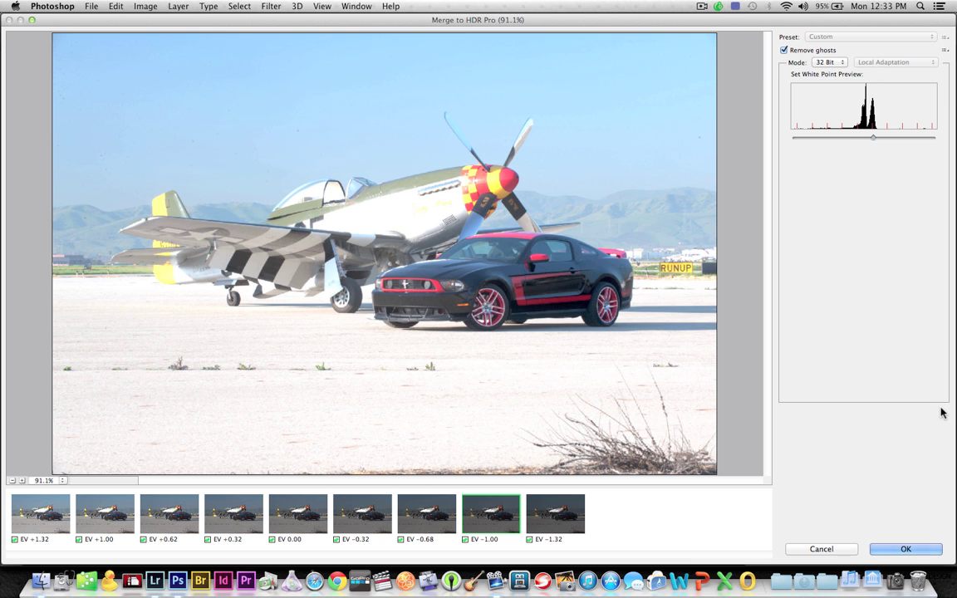
click(908, 548)
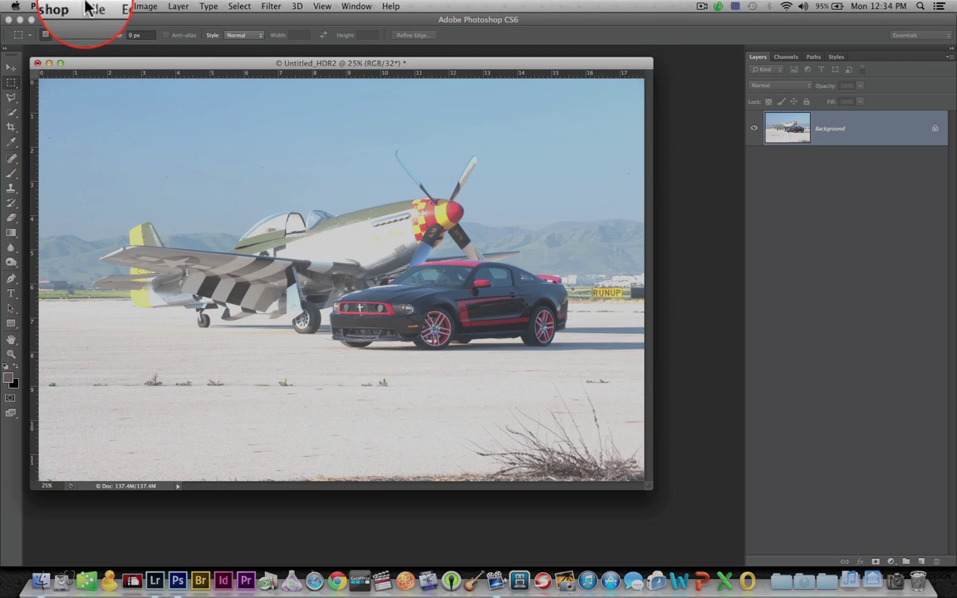
click(91, 7)
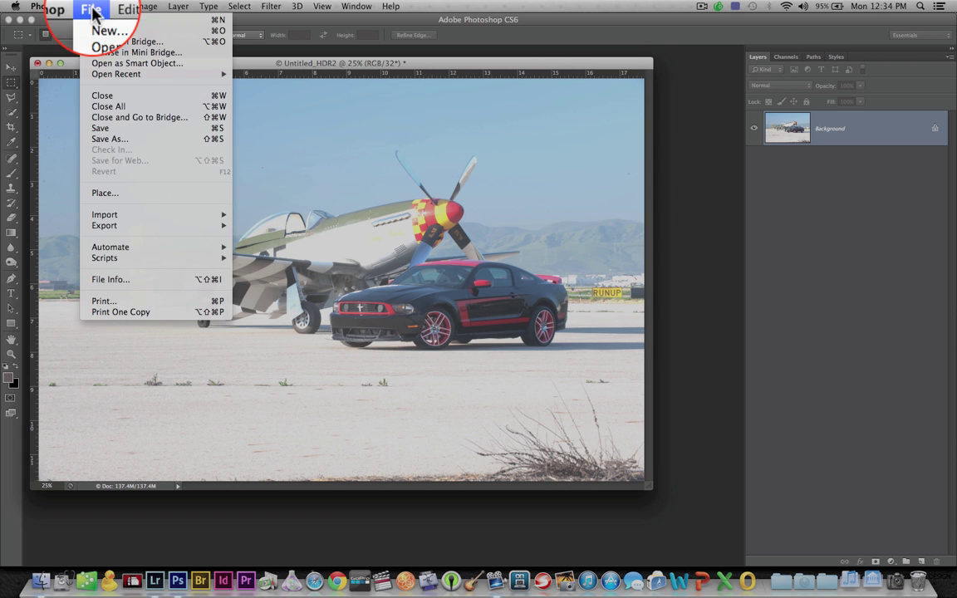
click(100, 129)
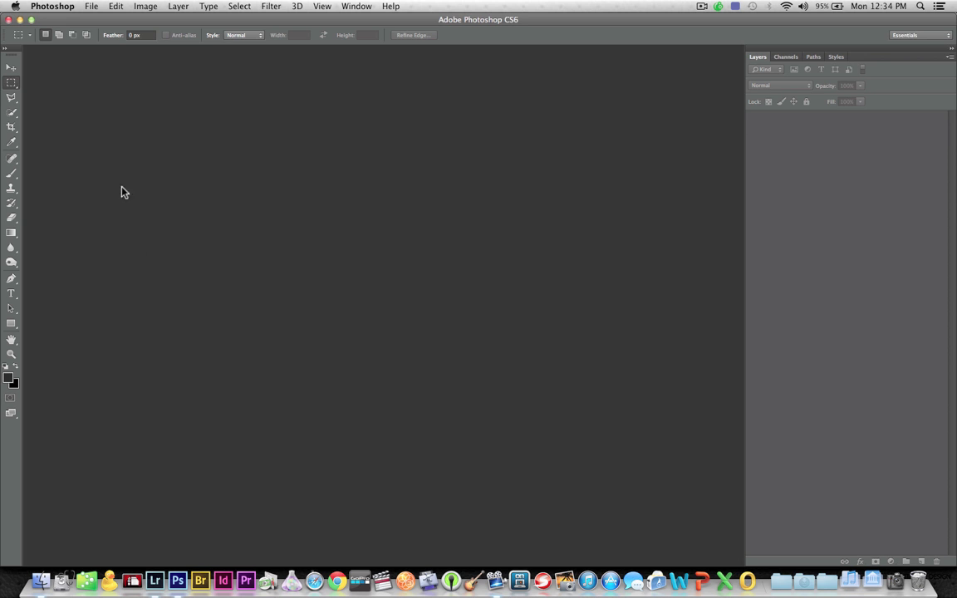
Step: Switch back to Lightroom and give the merged file Mustangs-JCHP-5947-Edit-4.tif a green color label
click(155, 573)
click(334, 282)
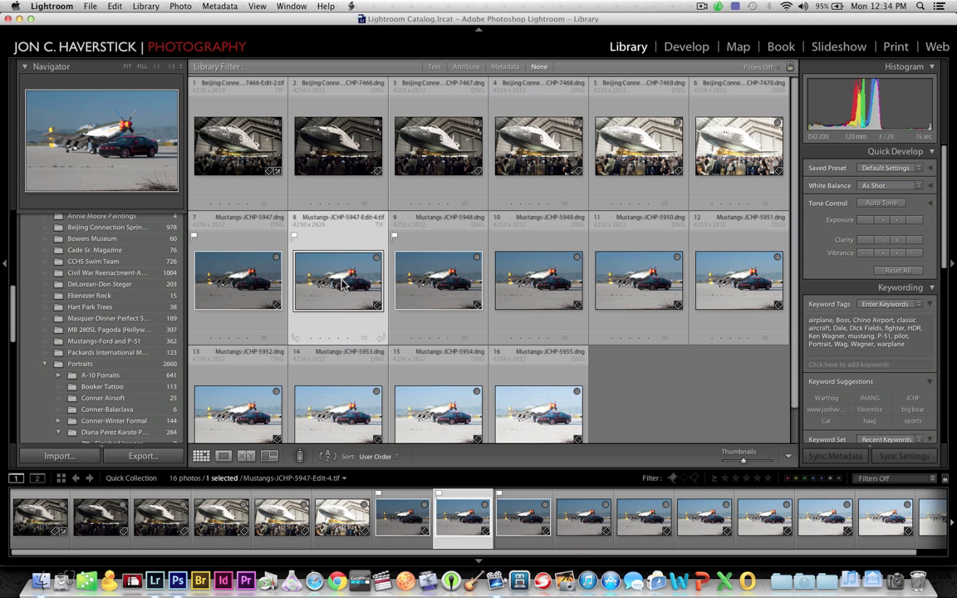
key(9)
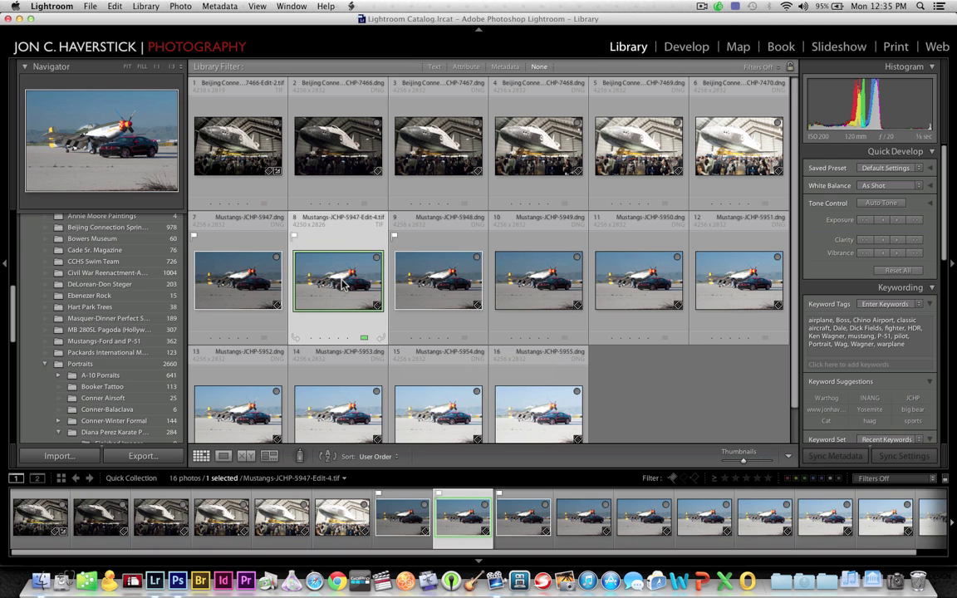
Step: Develop the merged TIFF with Exposure +0.30, Highlights -100, Shadows +67, Blacks -14 and Clarity +70
key(d)
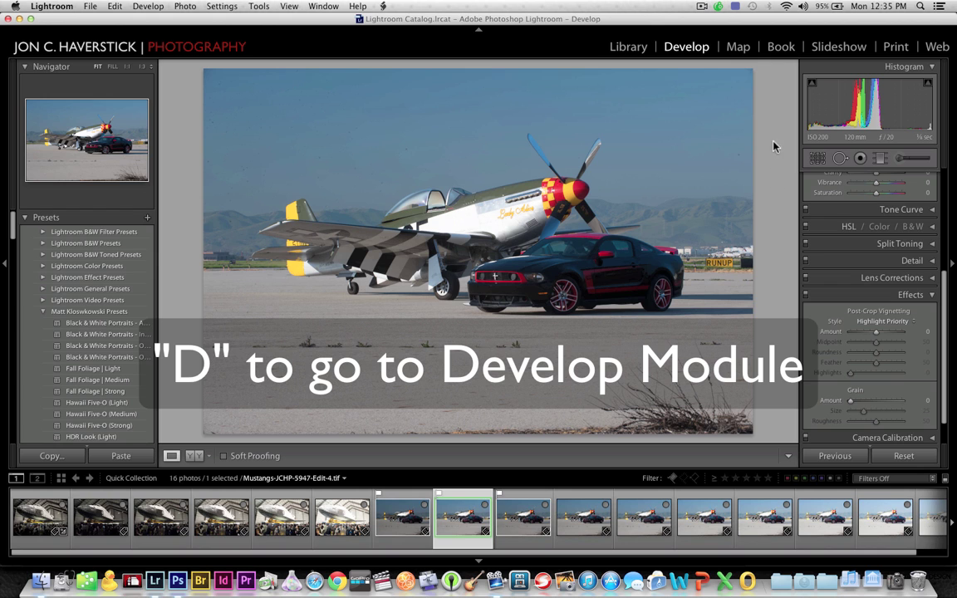
scroll(889, 221, up, 3)
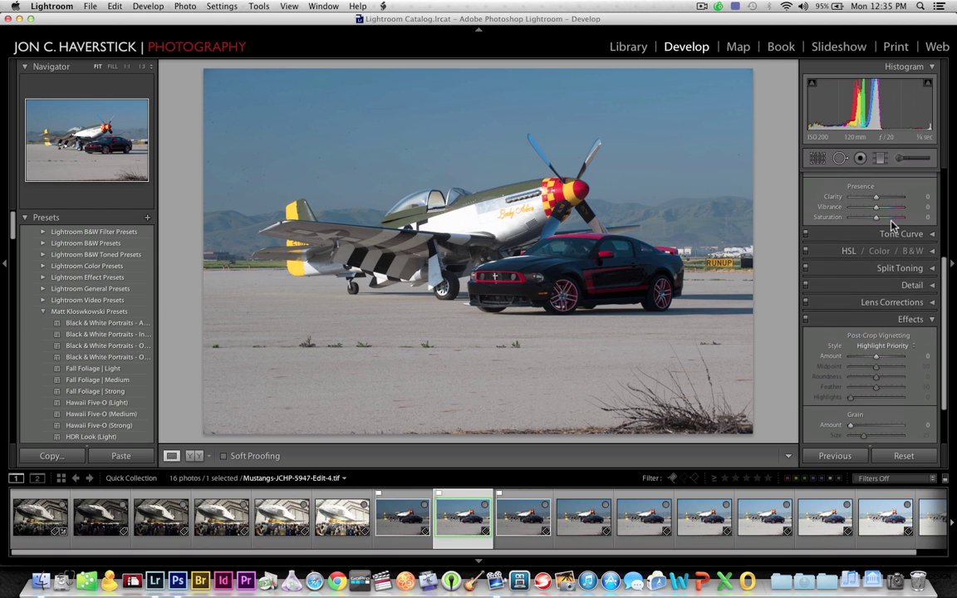
scroll(891, 226, up, 5)
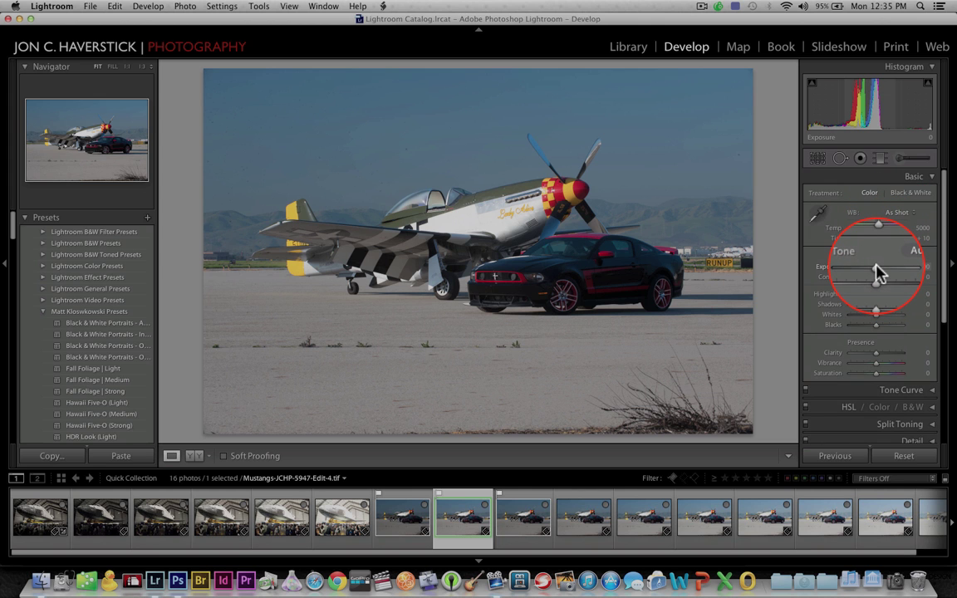
drag(879, 274, 875, 271)
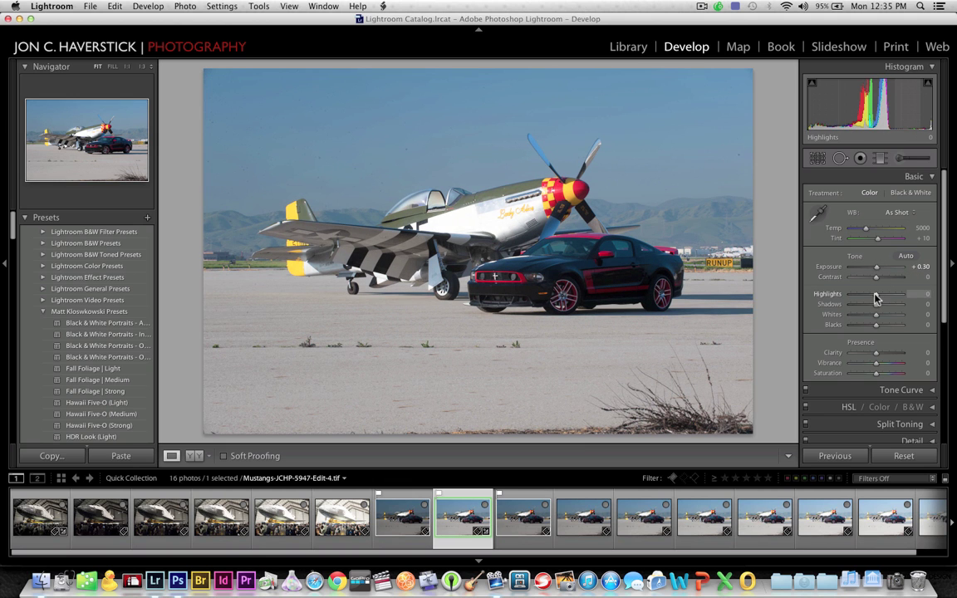
drag(874, 297, 847, 295)
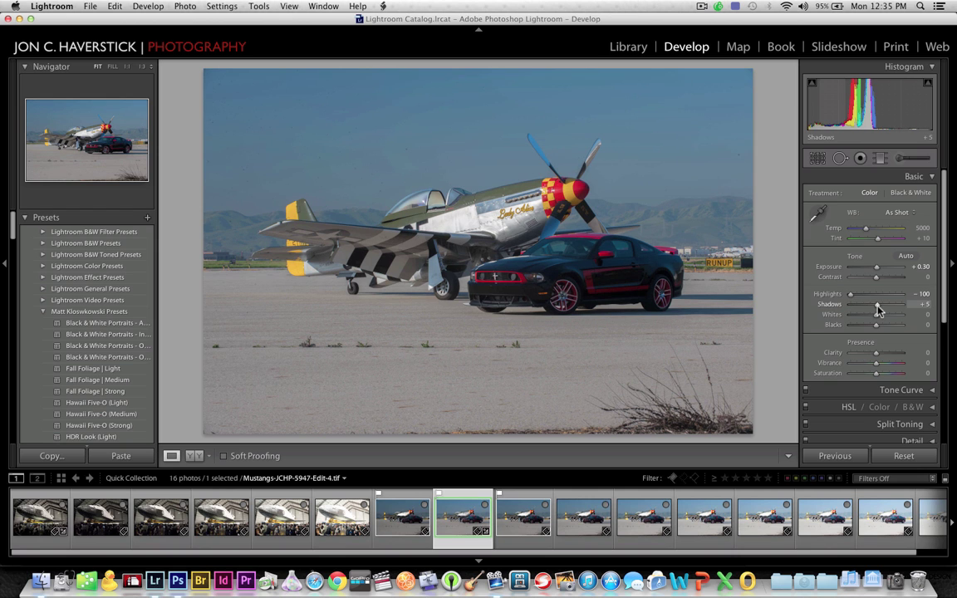
drag(875, 306, 848, 297)
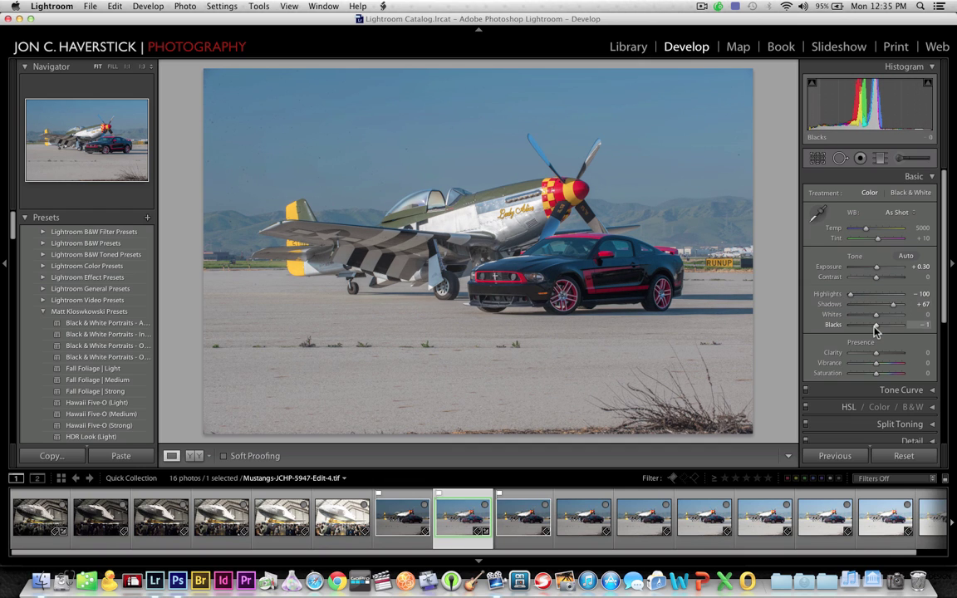
drag(875, 331, 895, 358)
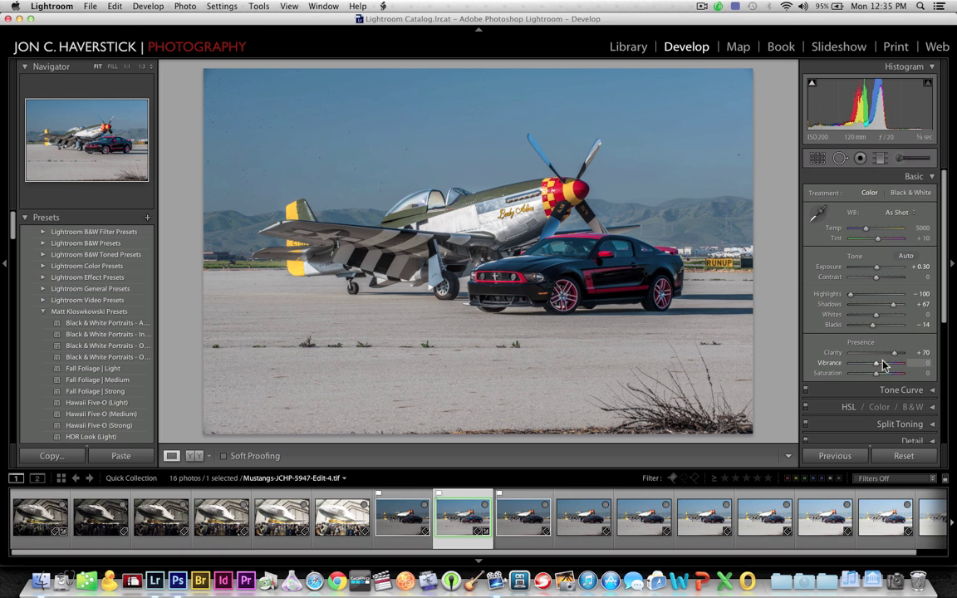